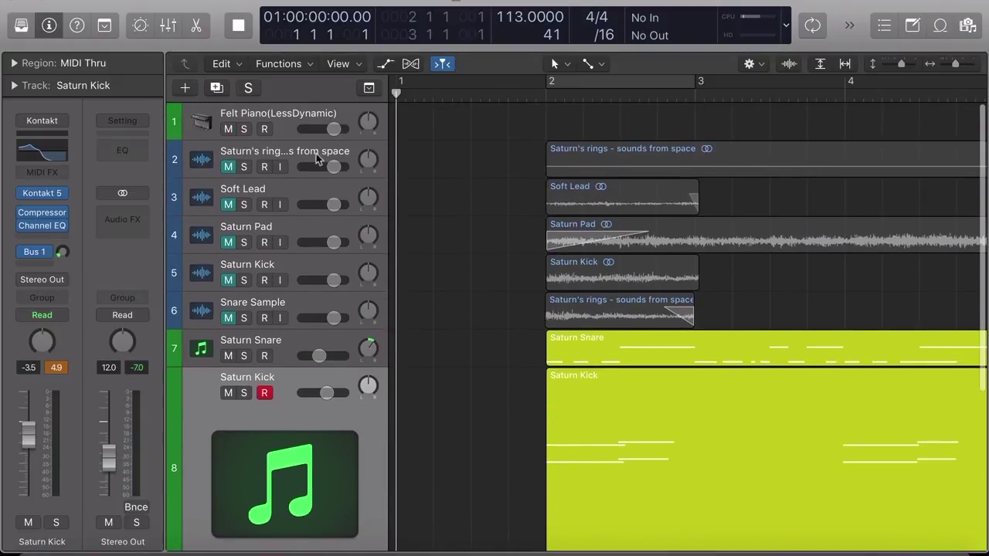
Step: Solo the Saturn's rings space sample track, fit its region, and play it from around bar 8
click(244, 168)
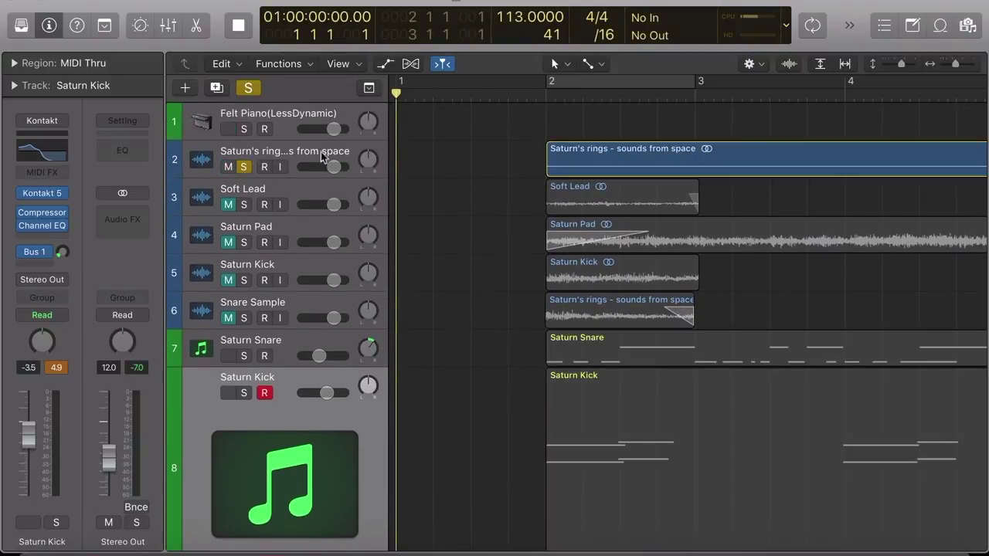
click(328, 153)
key(z)
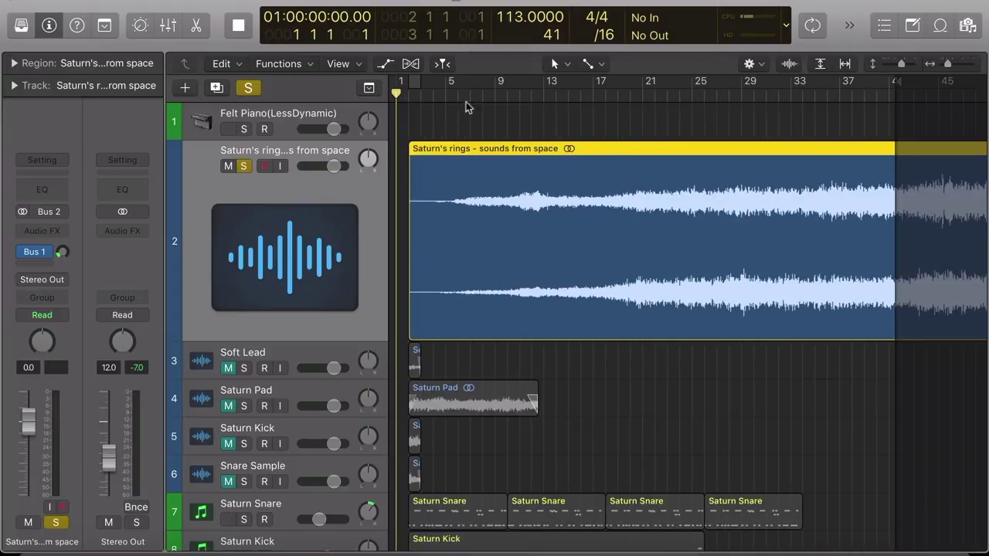
click(481, 91)
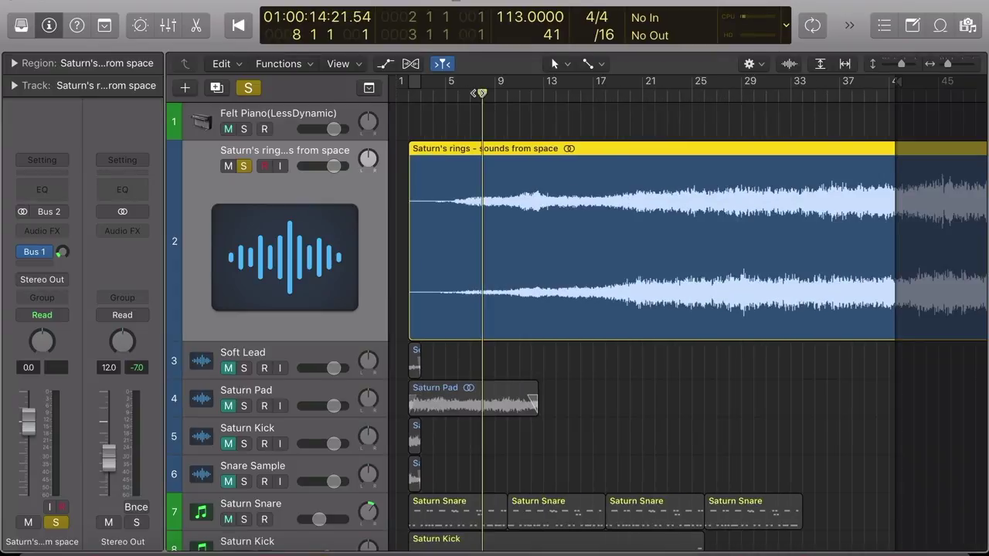
key(space)
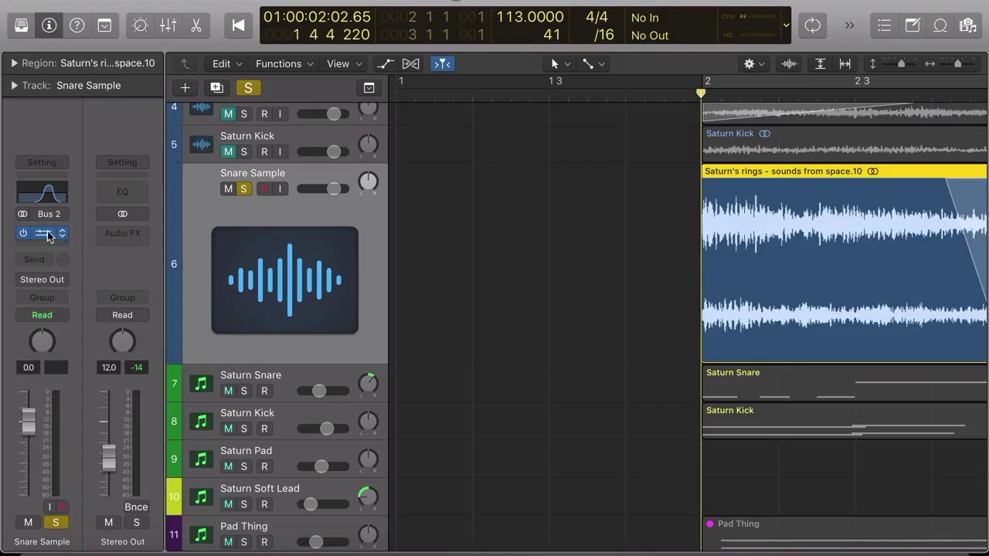
click(54, 195)
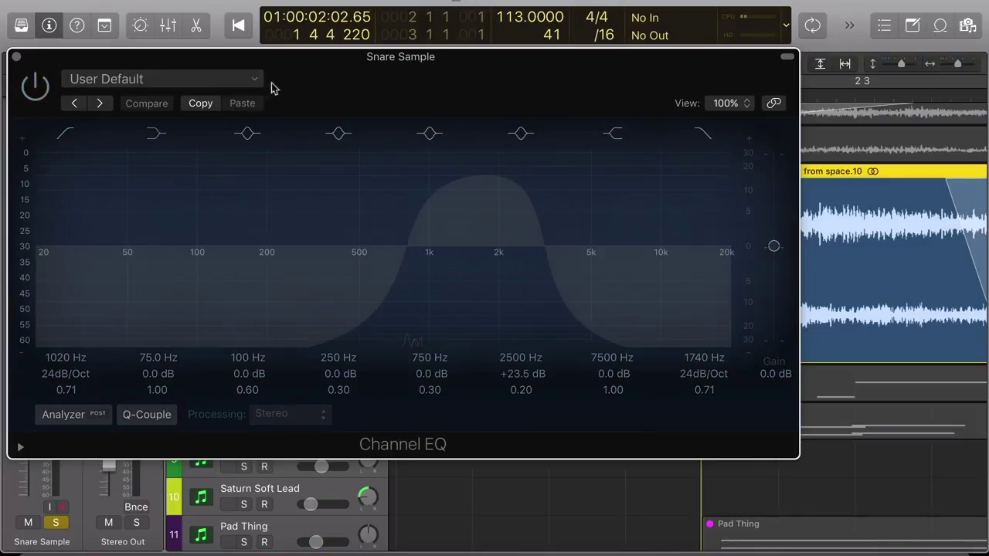
drag(321, 64, 127, 133)
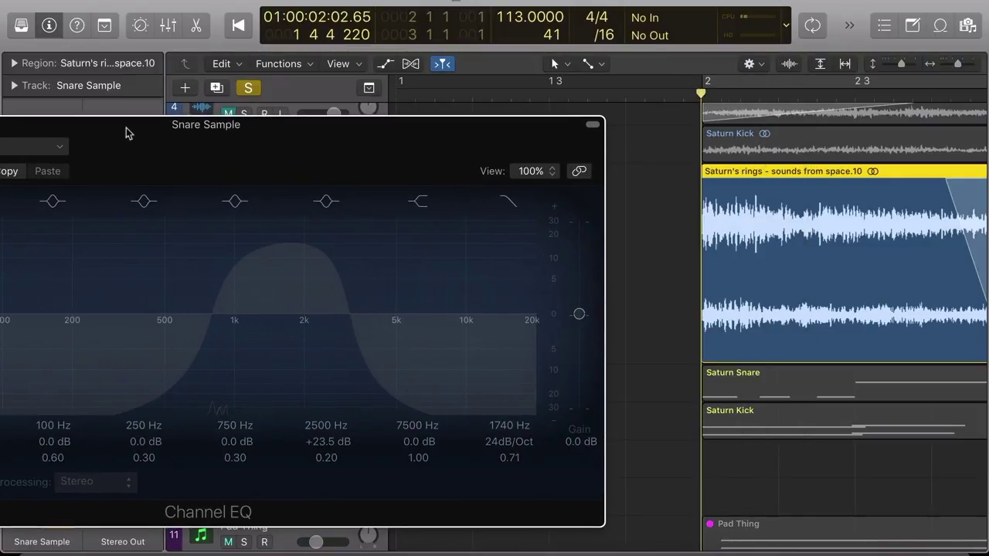
key(space)
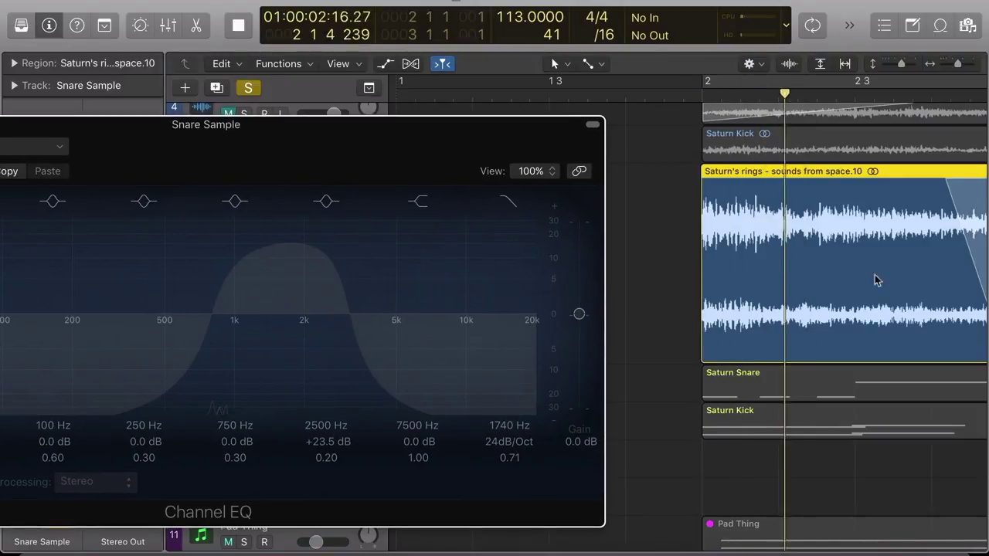
key(space)
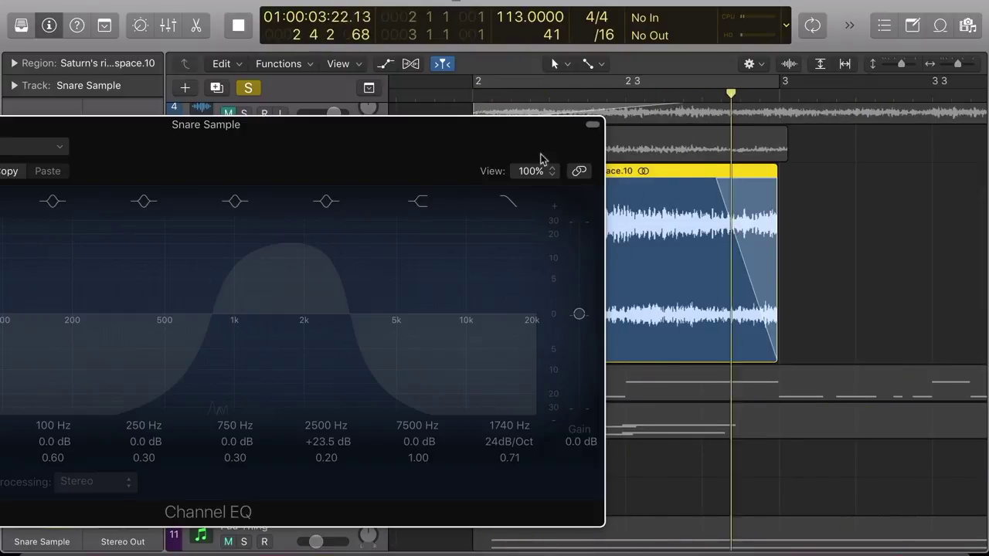
key(space)
drag(421, 126, 438, 114)
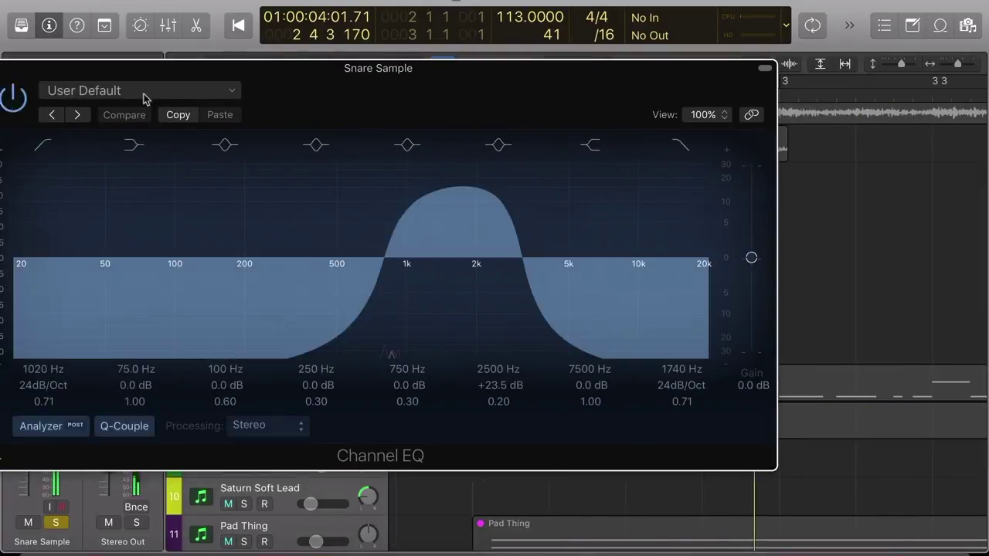
drag(337, 78, 55, 135)
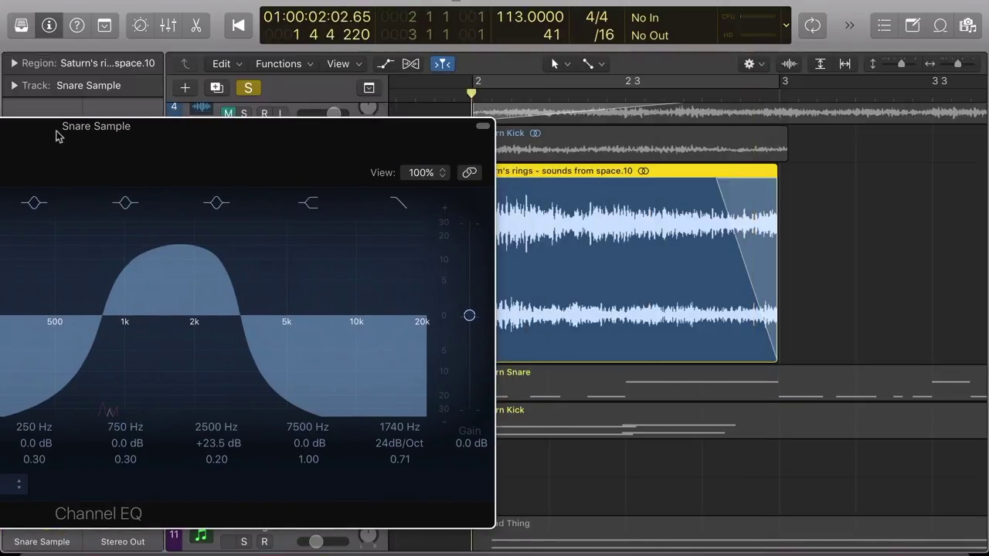
key(space)
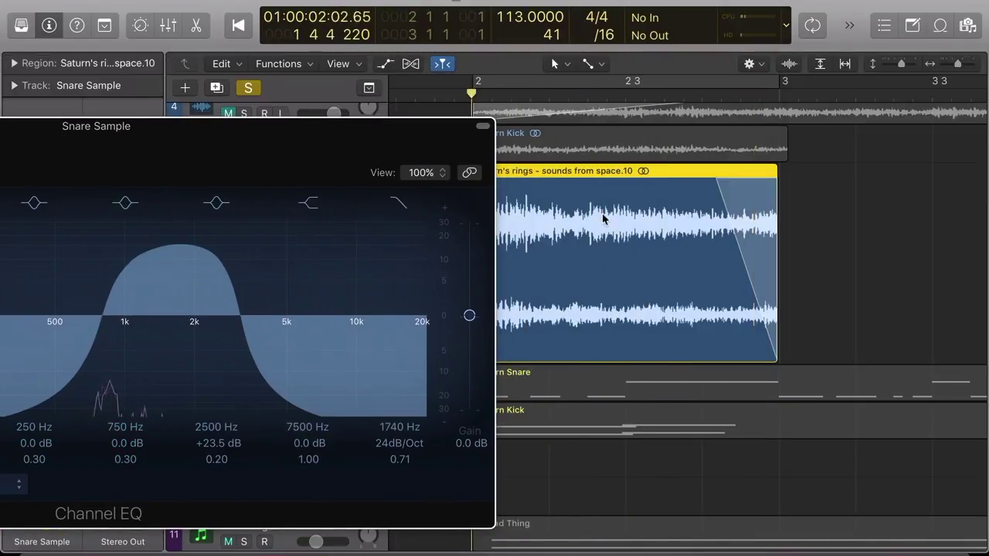
key(space)
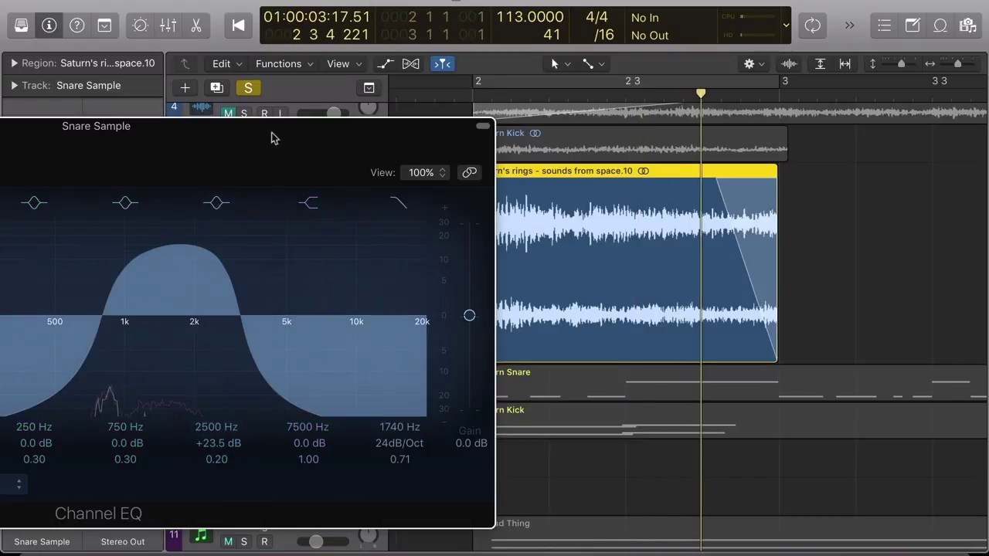
double_click(366, 137)
Step: Close the Channel EQ, then mute and unsolo the Snare Sample track
click(100, 127)
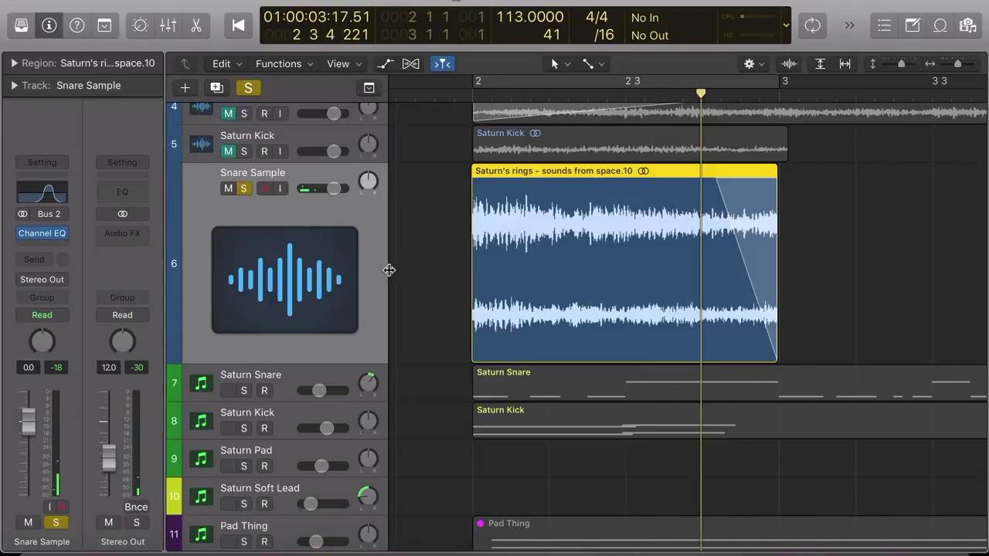
click(228, 189)
click(242, 189)
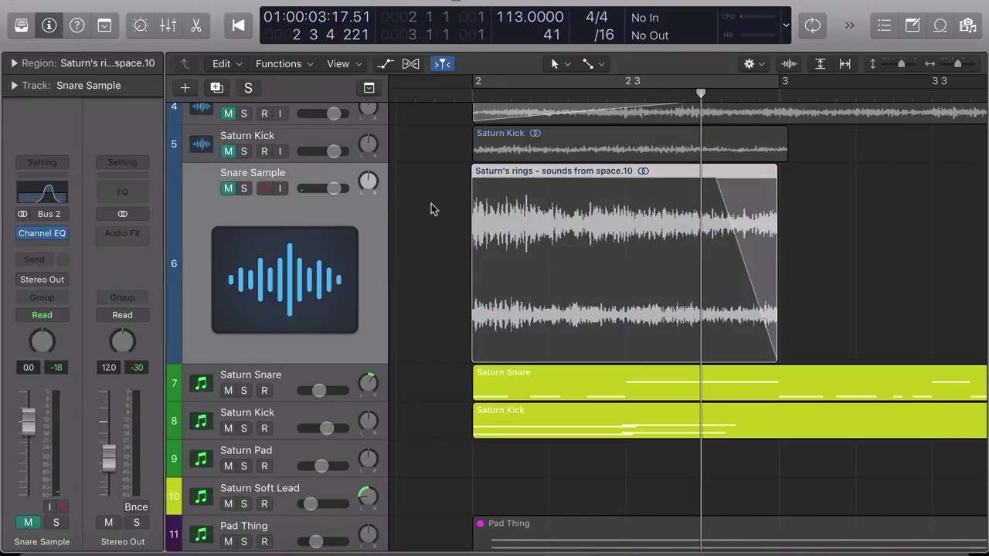
scroll(431, 209, down, 2)
click(409, 261)
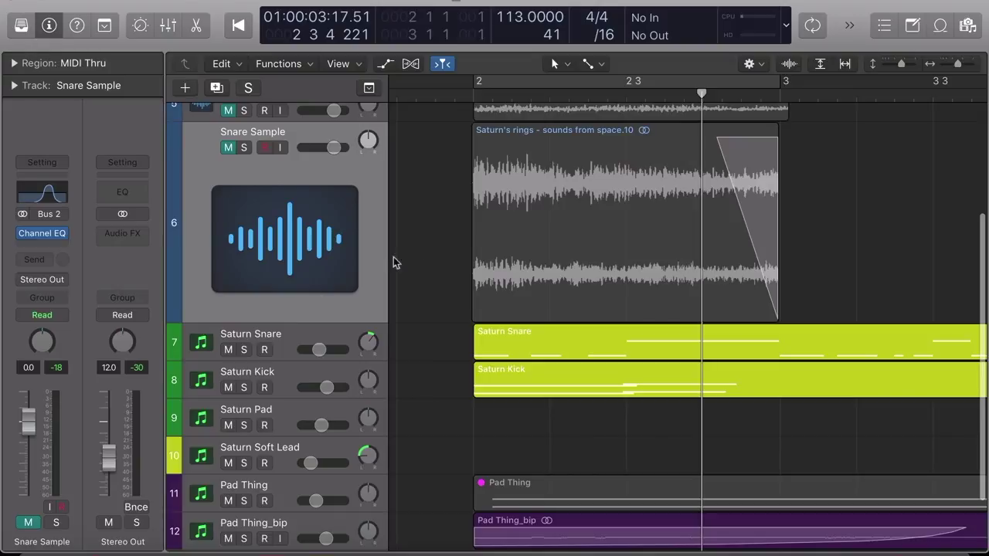
Step: Solo and audition Saturn Snare from bar 2 zoomed out to bars 1–14, then unsolo and mute it
click(272, 334)
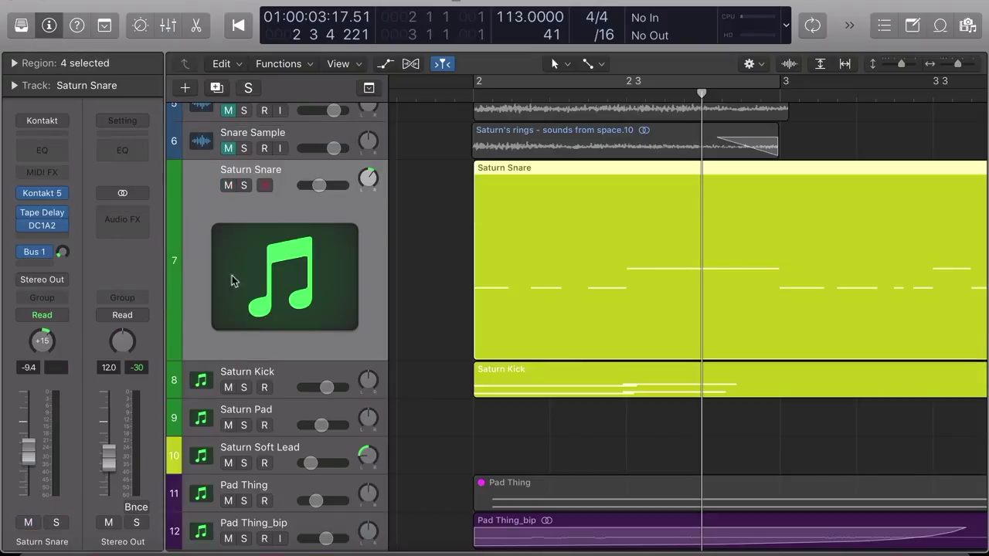
click(243, 188)
key(comma)
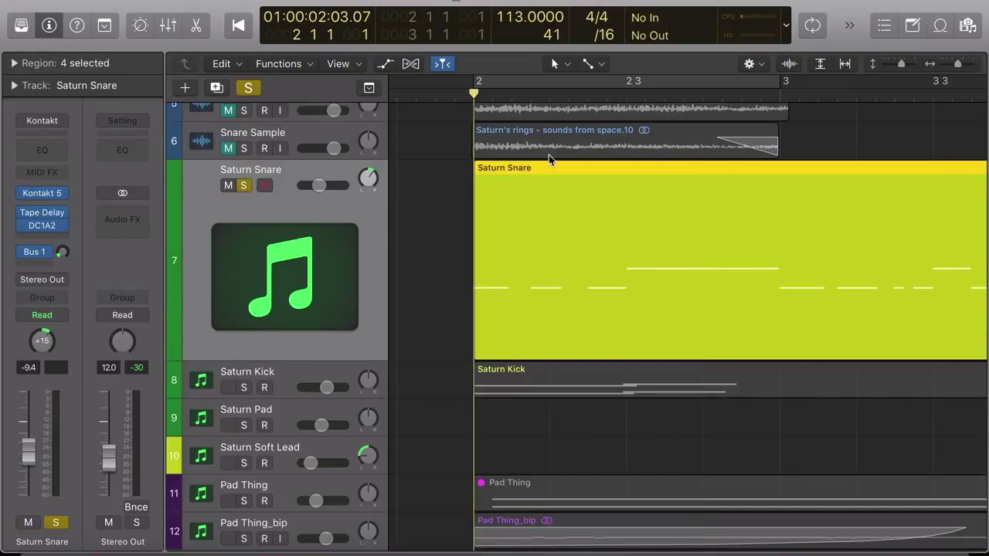
key(space)
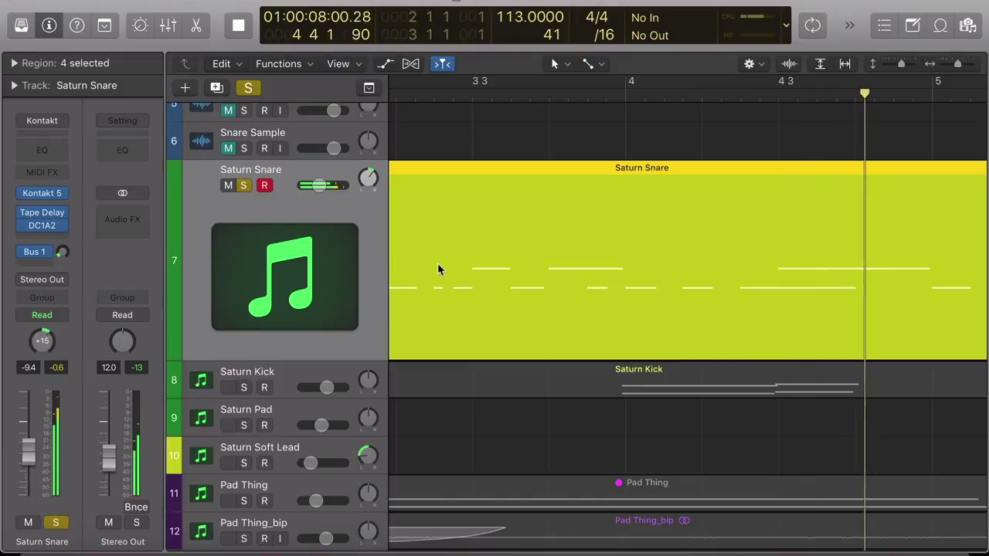
key(super+Left)
key(super+Left)
key(super+Left)
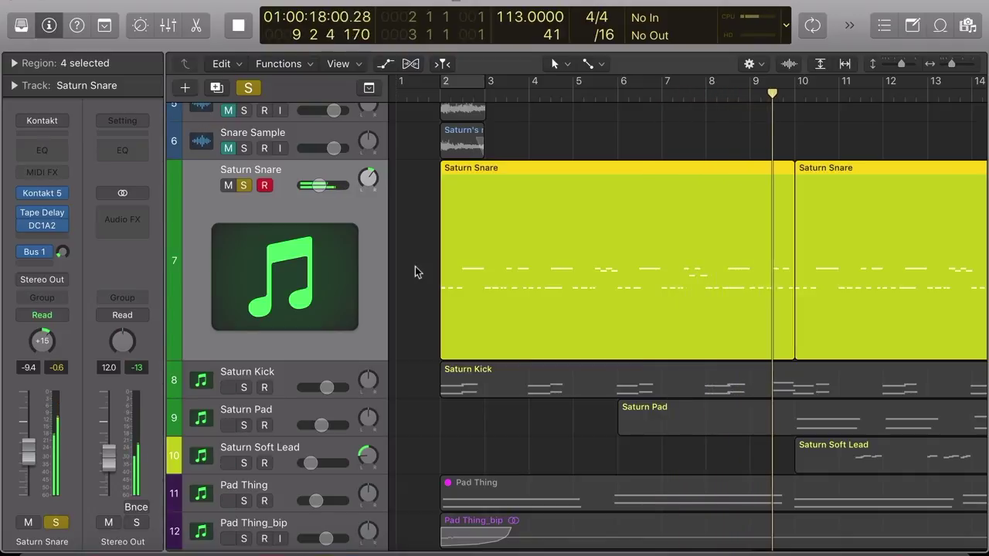
key(space)
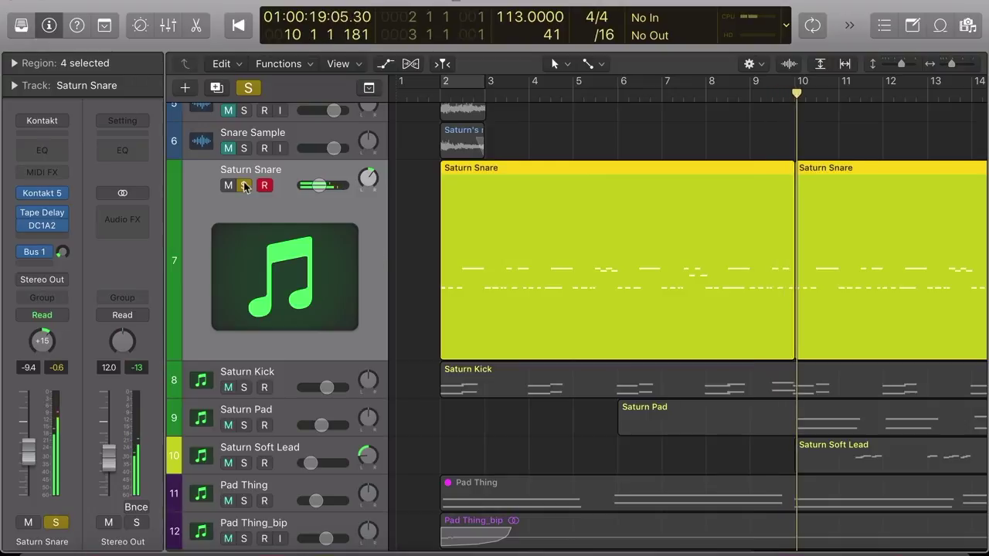
click(244, 185)
click(229, 186)
Step: Unmute the Saturn Kick audio track, select its region zoomed to bars 2–3, and solo it
click(420, 222)
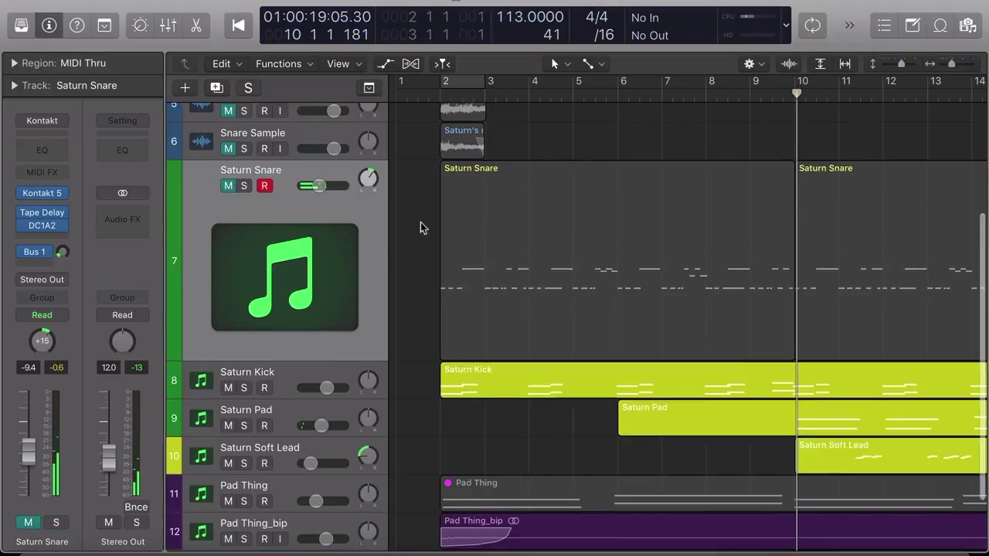
scroll(420, 221, up, 5)
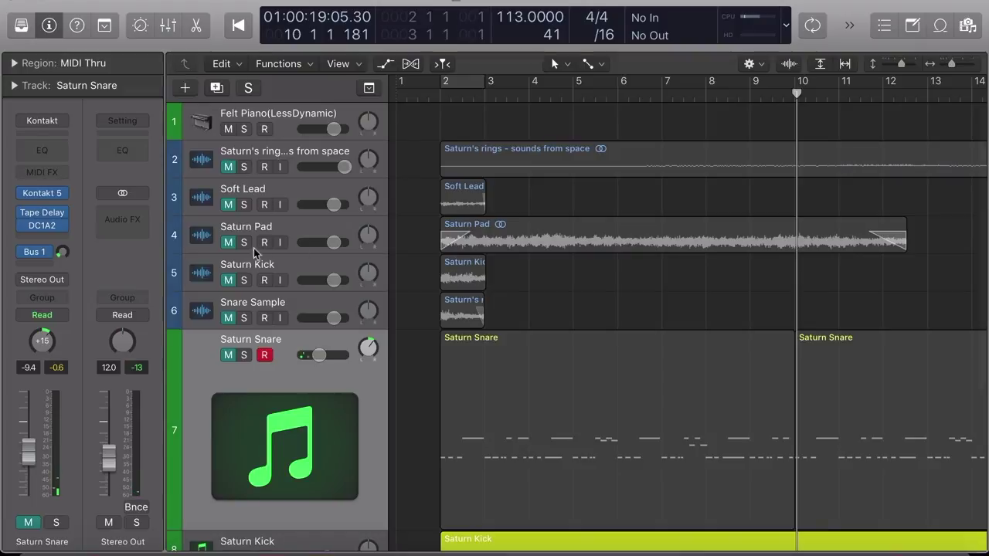
click(270, 271)
key(super+Right)
key(super+Right)
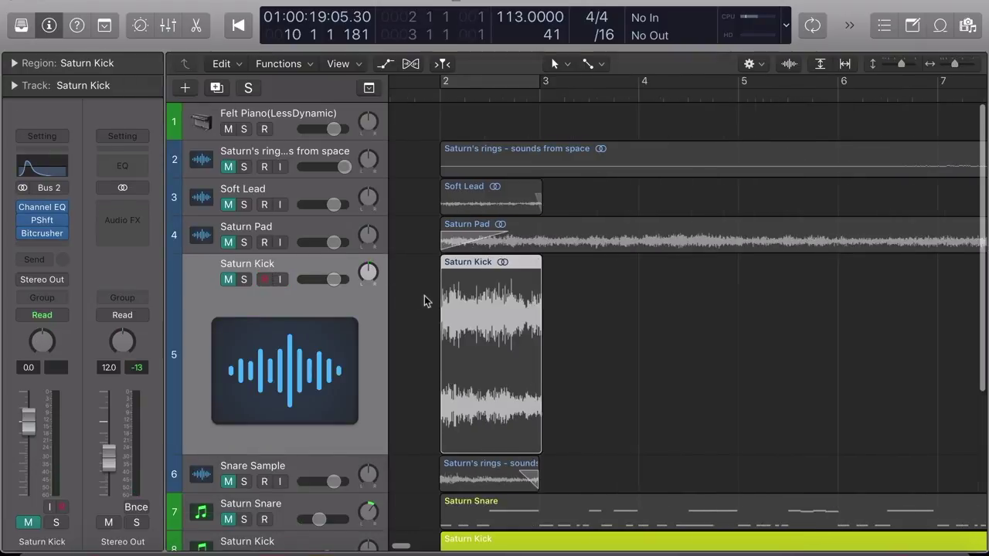
click(230, 275)
click(407, 312)
click(495, 331)
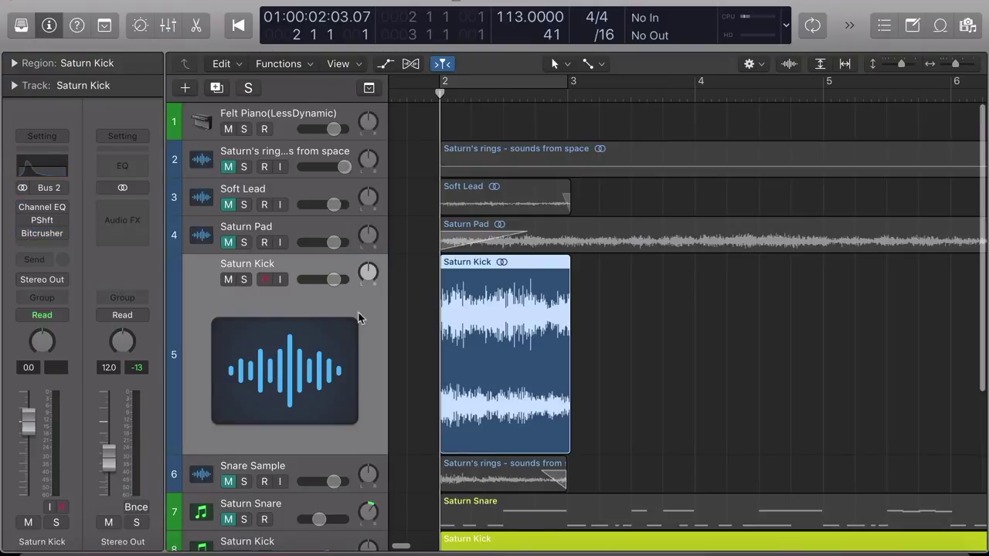
key(super+Right)
key(super+Right)
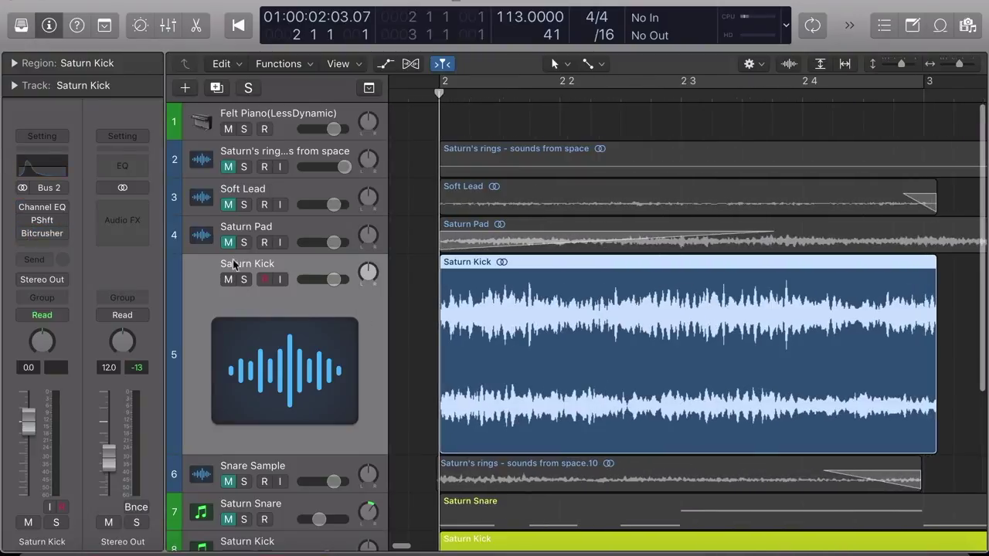
click(242, 281)
Step: Play the soloed kick, restarting it from bar 2 several times, then stop
key(space)
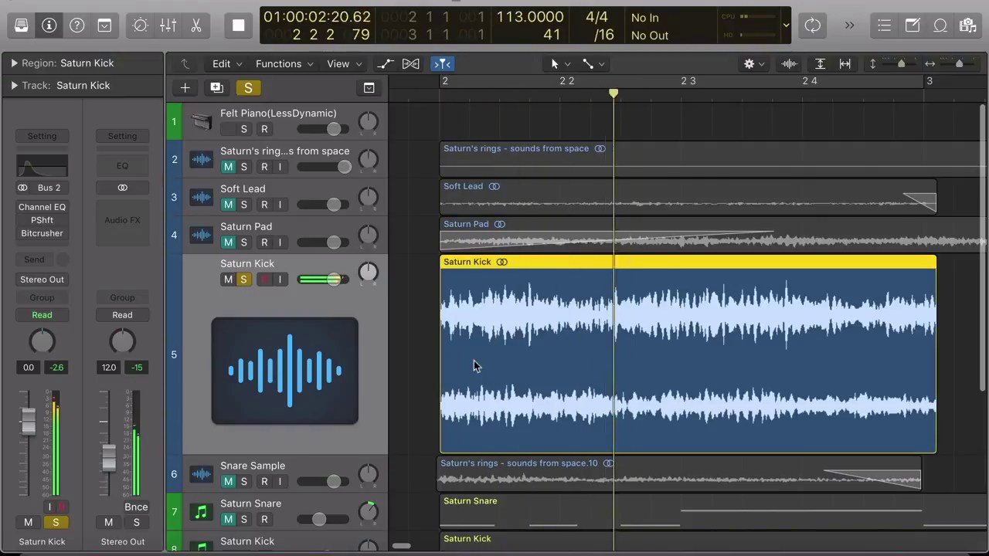
key(space)
key(space)
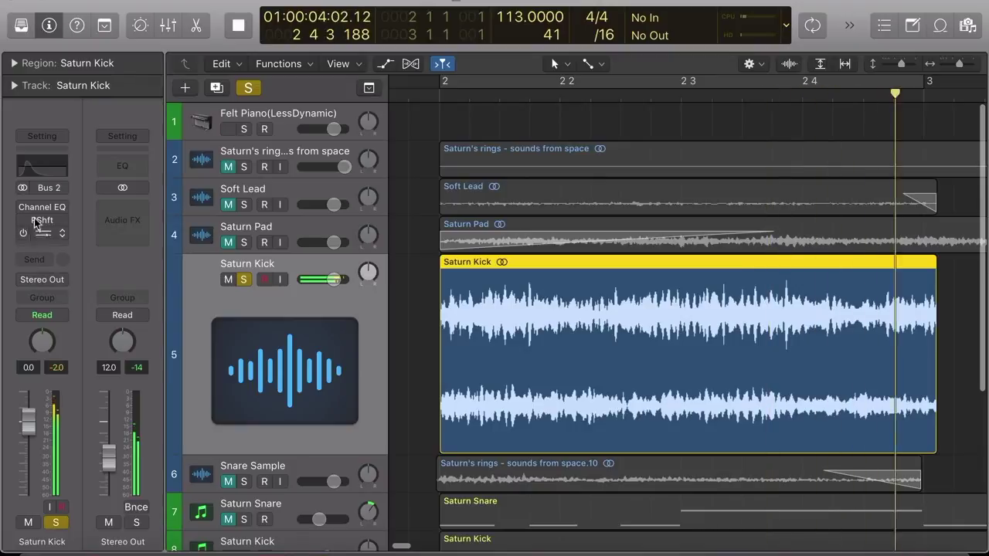
mouse_move(23, 216)
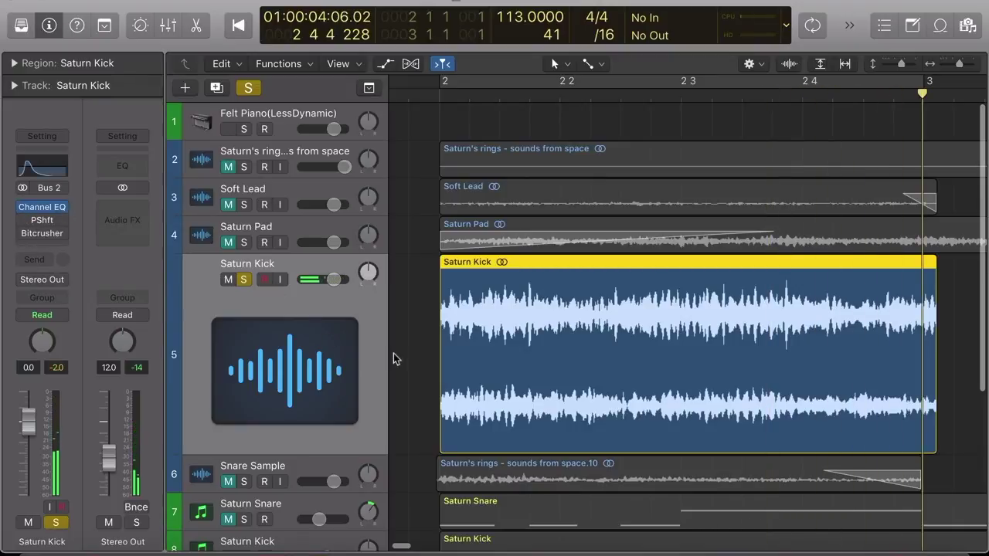
key(space)
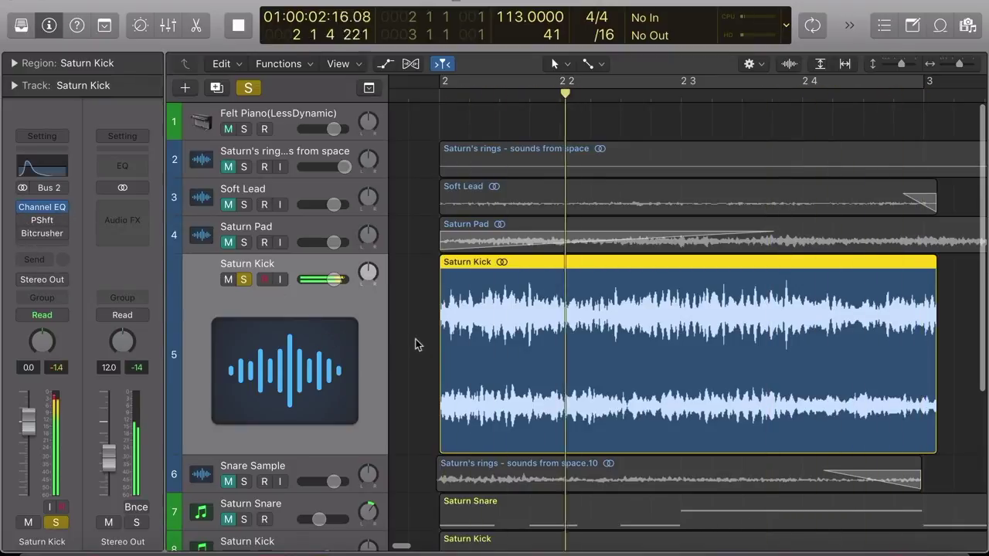
key(space)
key(space)
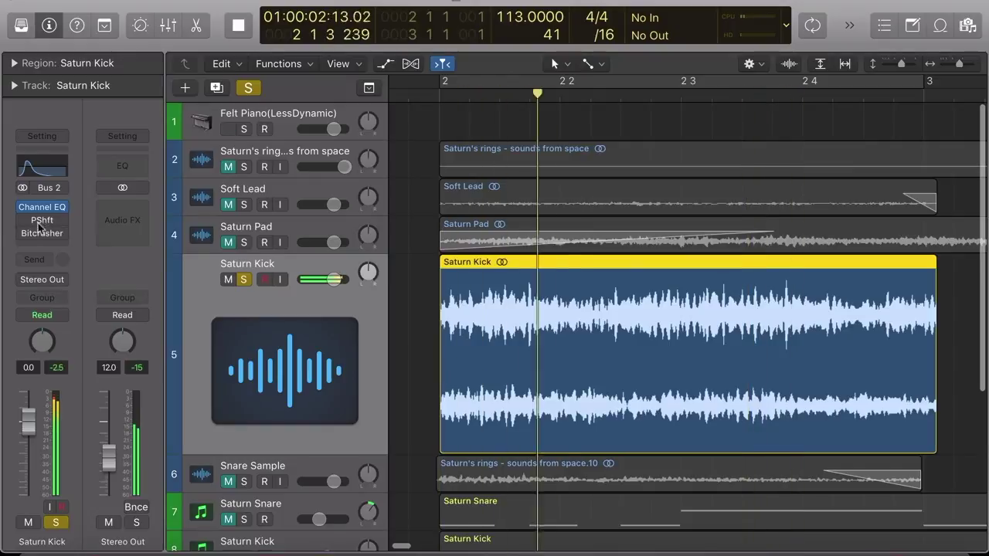
key(space)
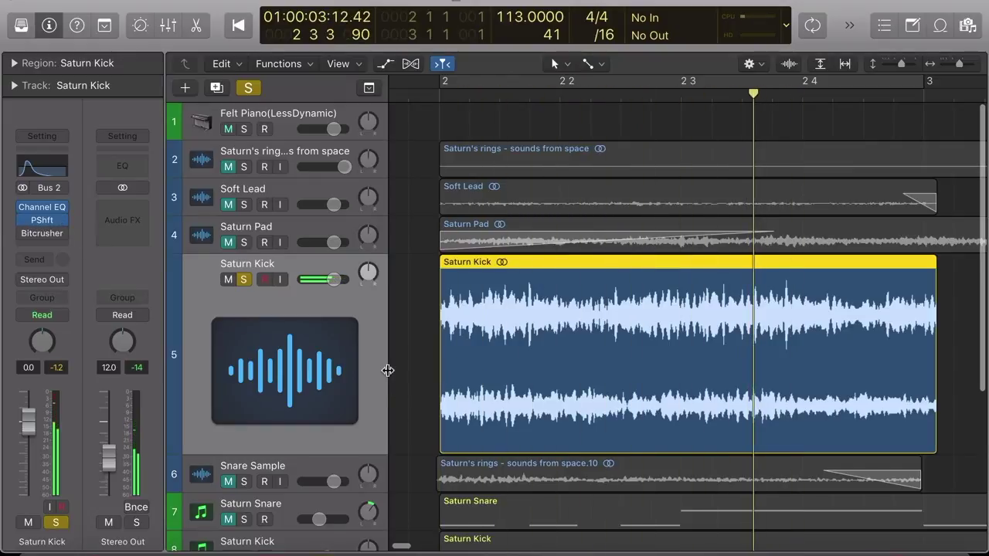
Step: Loop the kick from bar 2 repeatedly using Return while playing, then stop playback
key(Return)
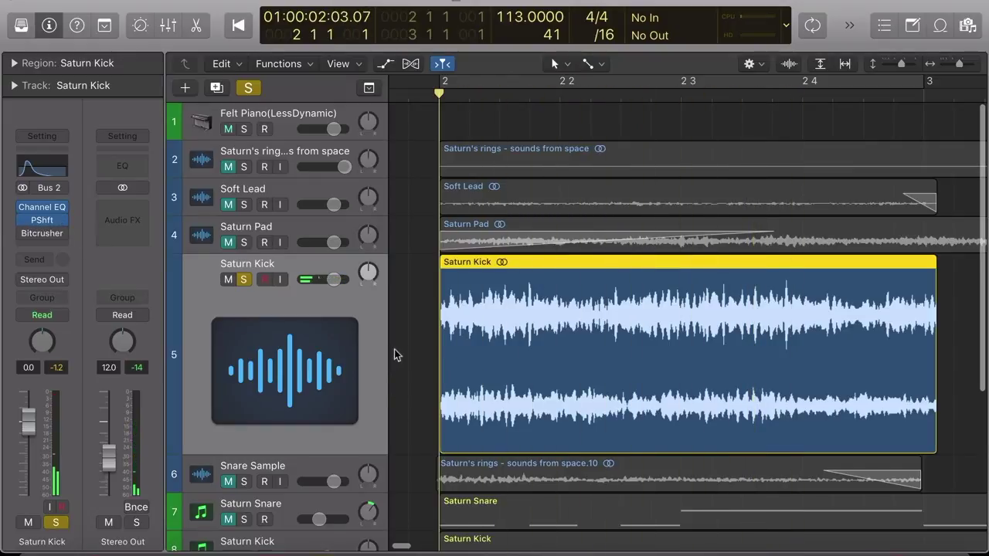
key(space)
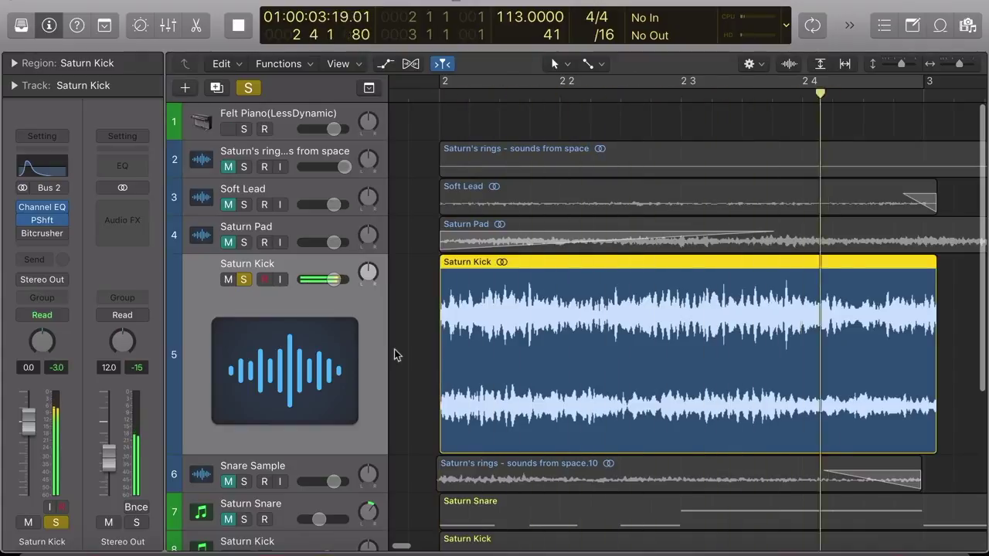
key(Return)
mouse_move(32, 240)
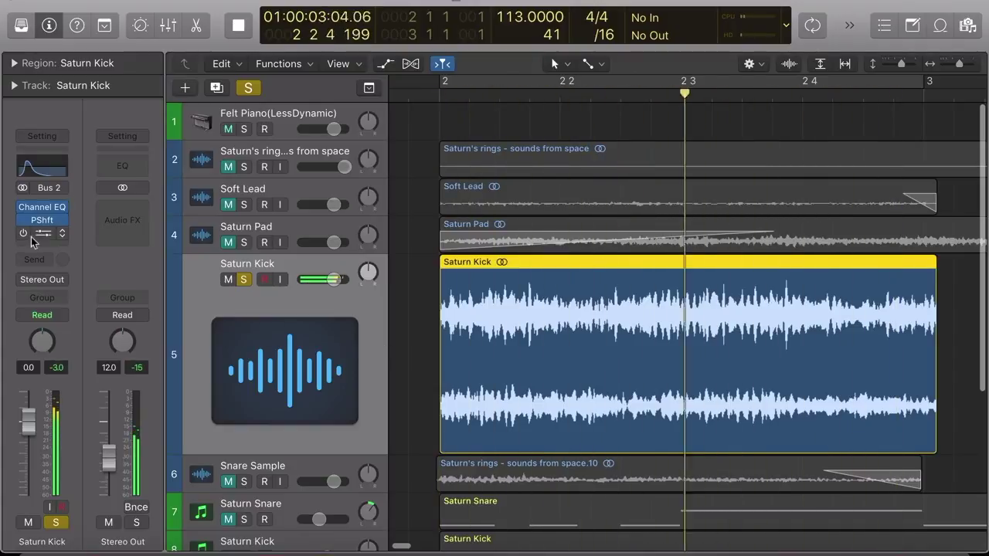
key(space)
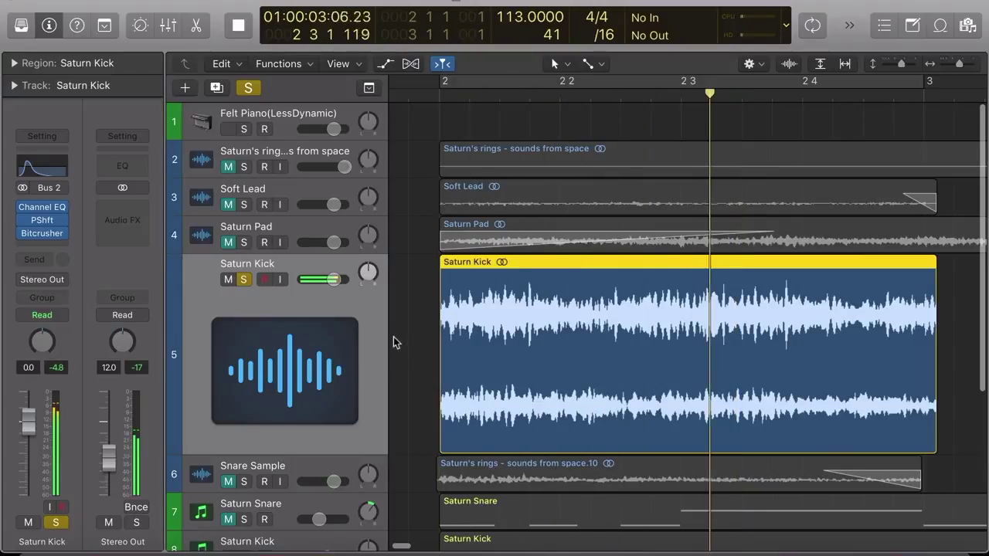
key(Return)
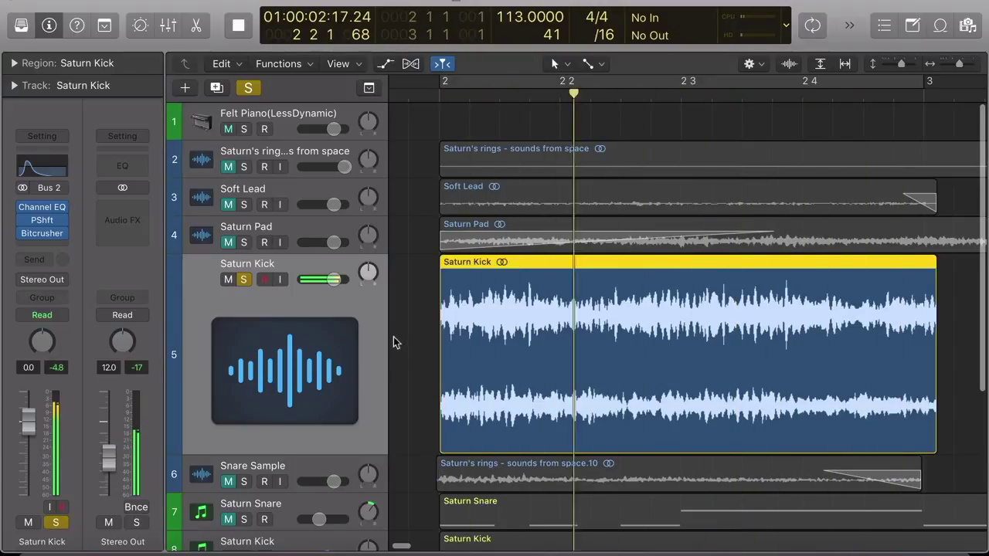
key(space)
Step: Unsolo and mute the audio Saturn Kick track
click(246, 280)
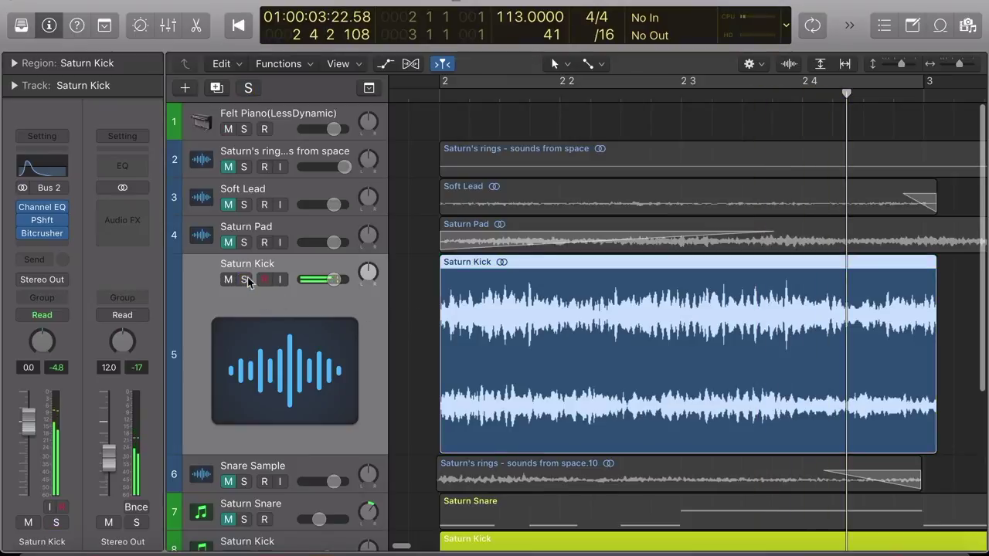
click(234, 280)
scroll(257, 430, down, 3)
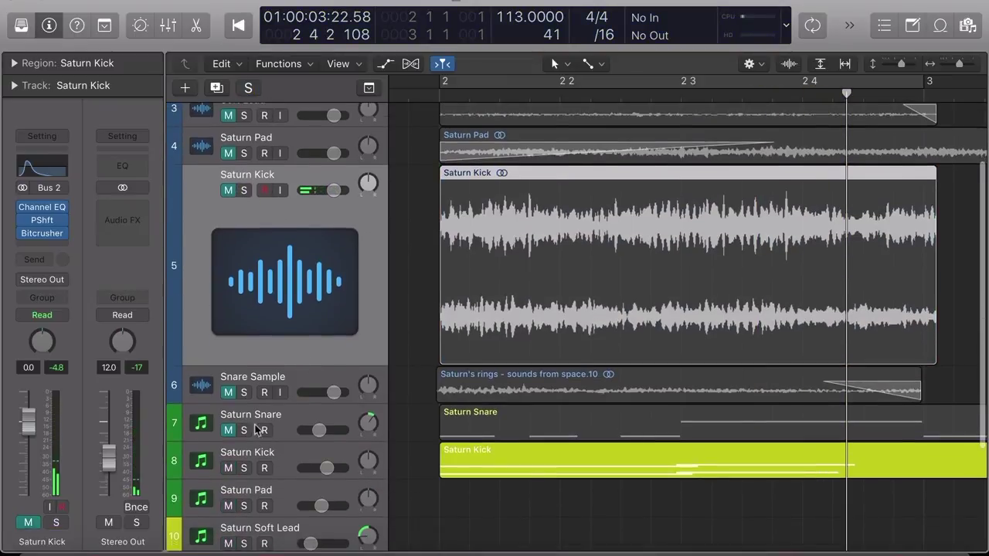
scroll(243, 423, down, 1)
Step: Solo the MIDI Saturn Kick, audition its pattern across bars 1–10, then also solo Saturn Snare
click(239, 431)
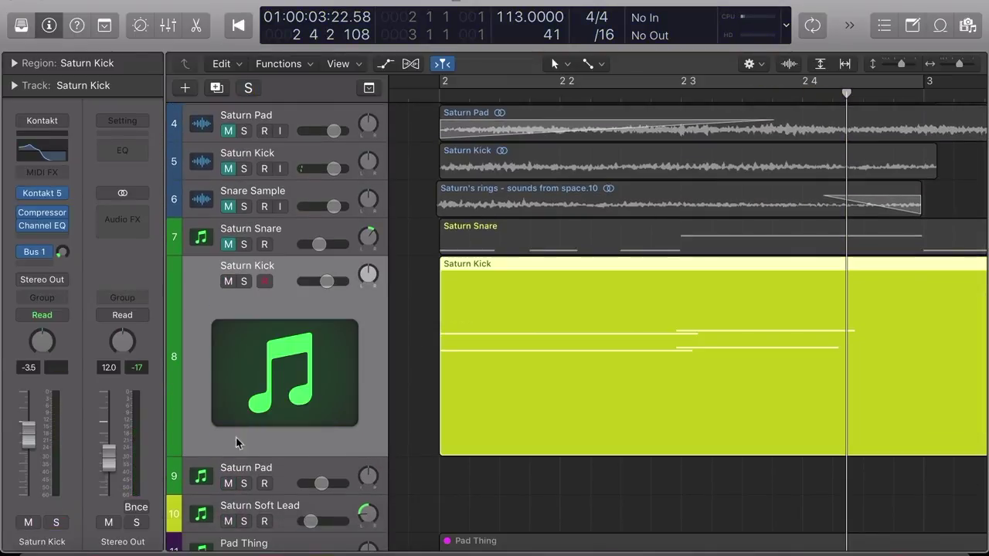
click(243, 281)
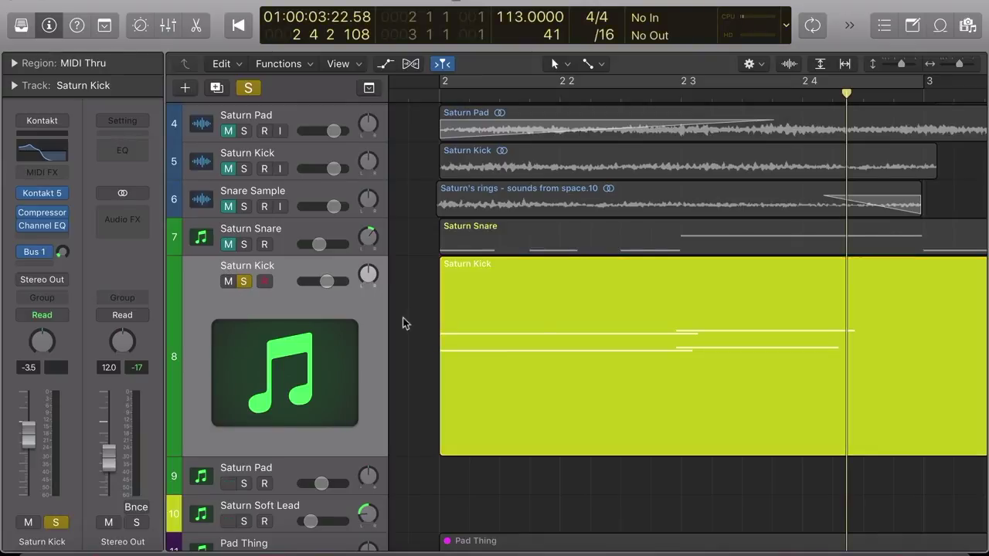
key(shift+space)
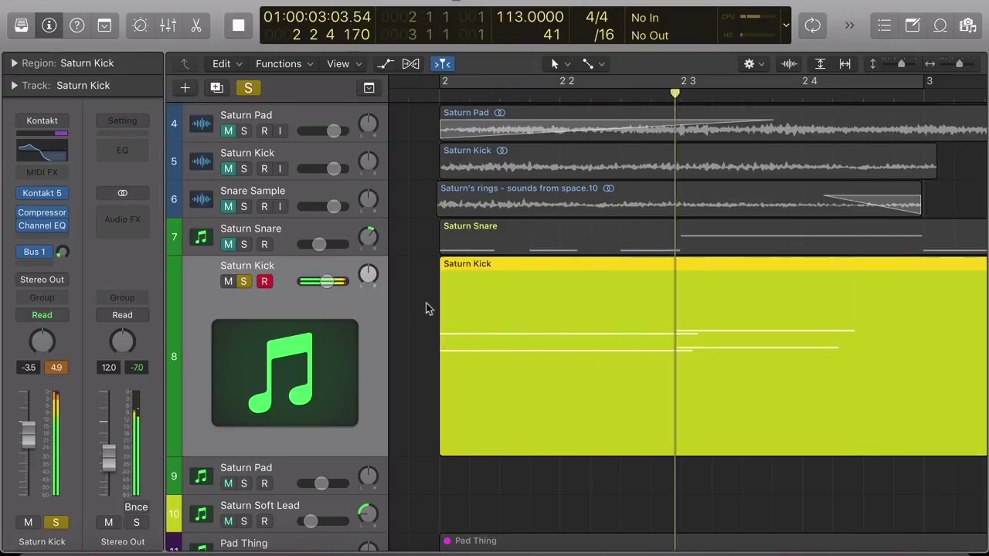
key(z)
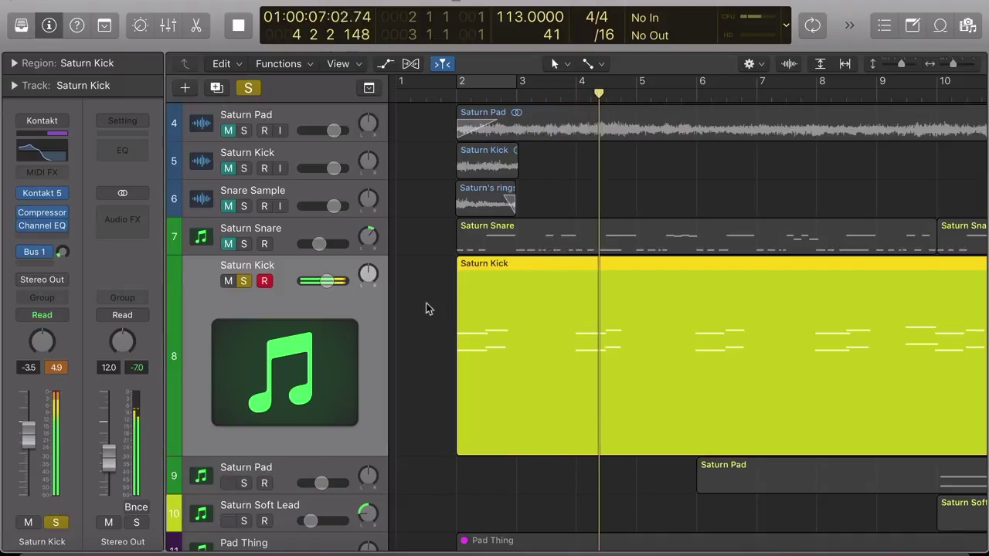
key(space)
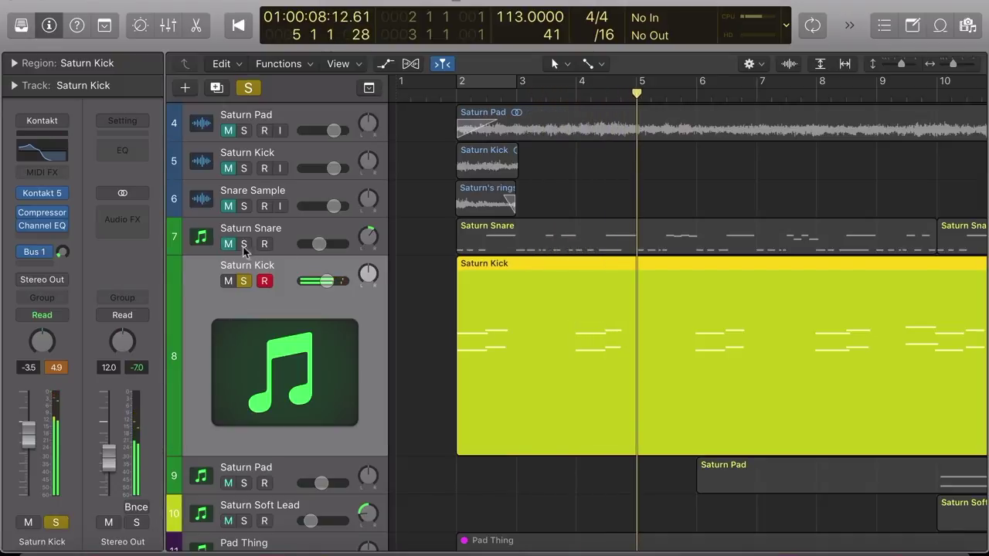
click(244, 245)
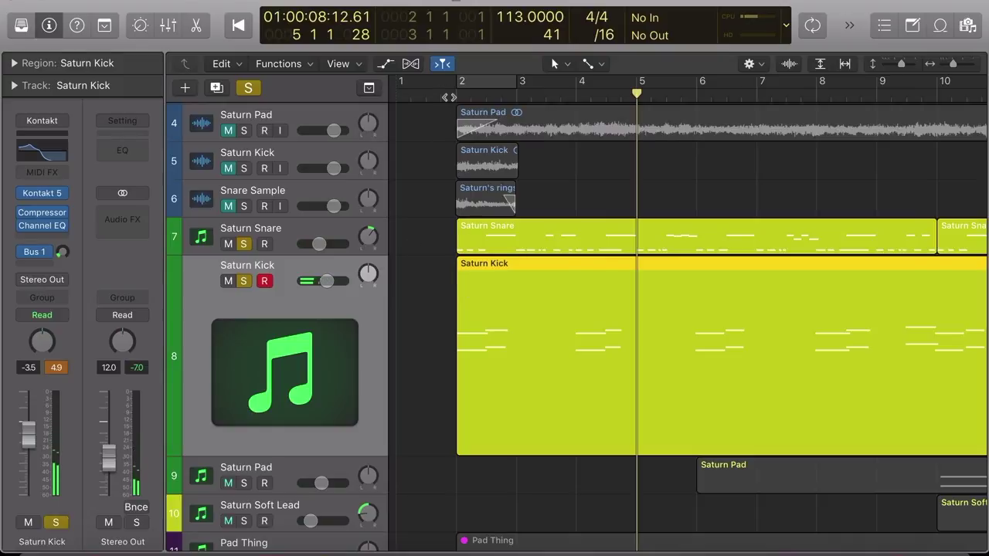
Step: Play the MIDI kick and snare together, stop at bar 2, and unsolo Saturn Snare
key(space)
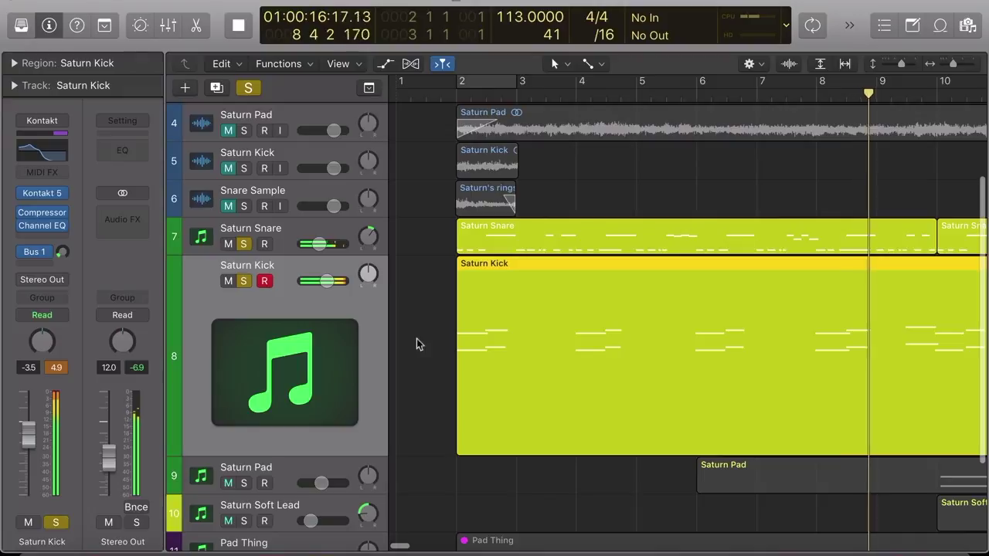
scroll(416, 344, down, 1)
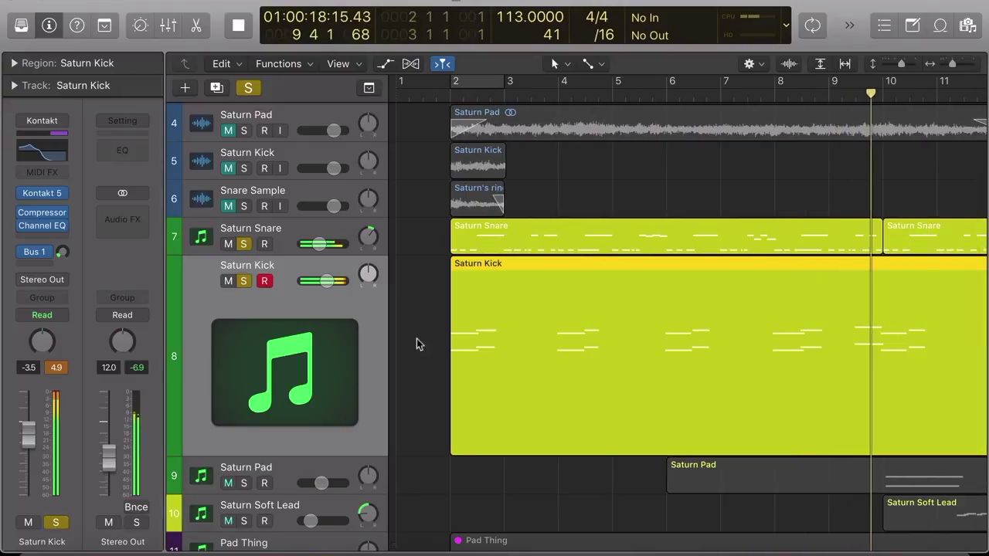
key(space)
key(Return)
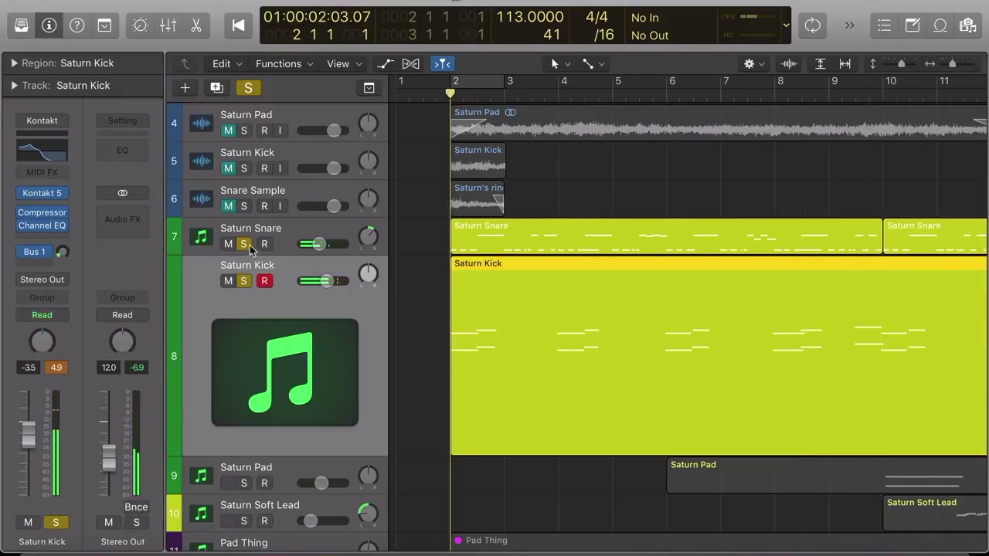
click(243, 244)
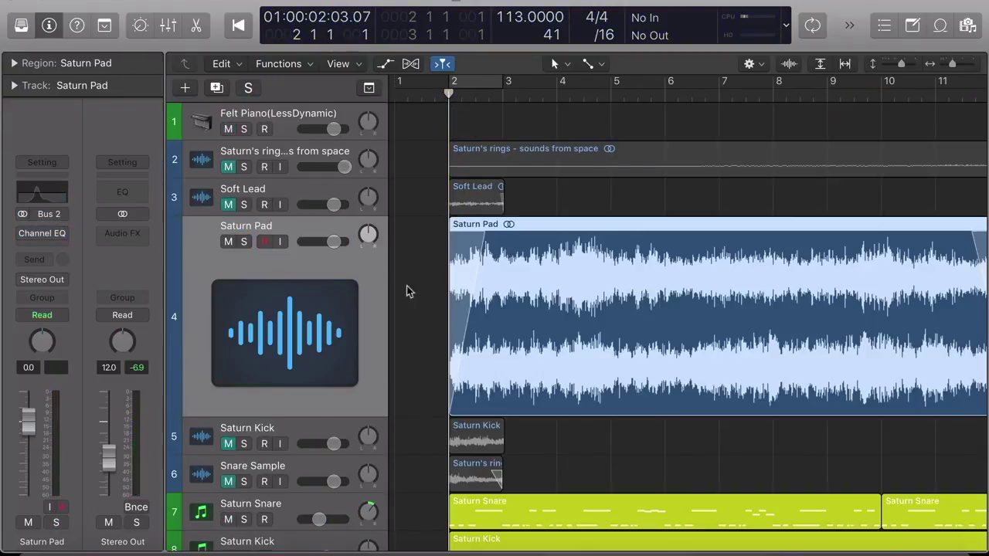
Step: Solo the audio Saturn Pad track and audition it from bar 2
key(space)
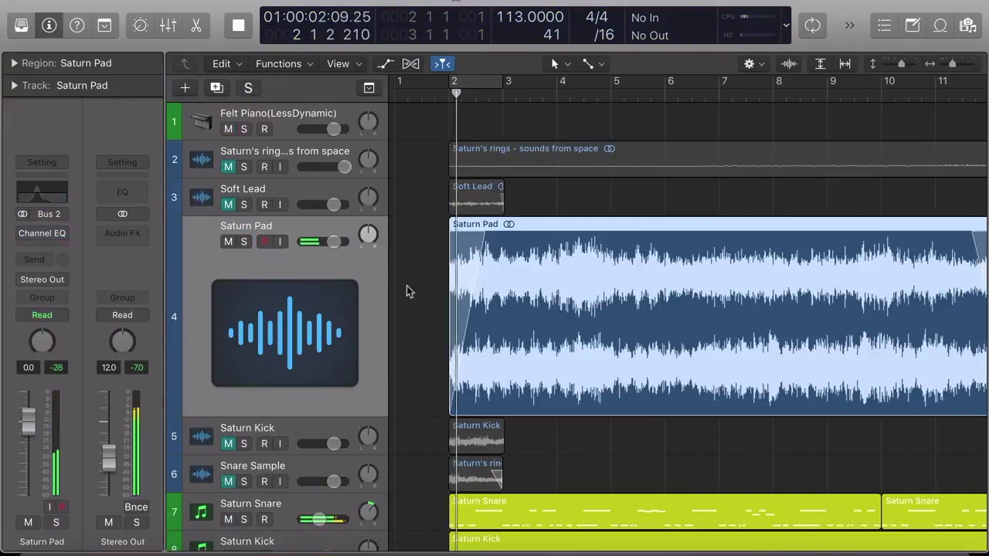
click(243, 242)
key(Return)
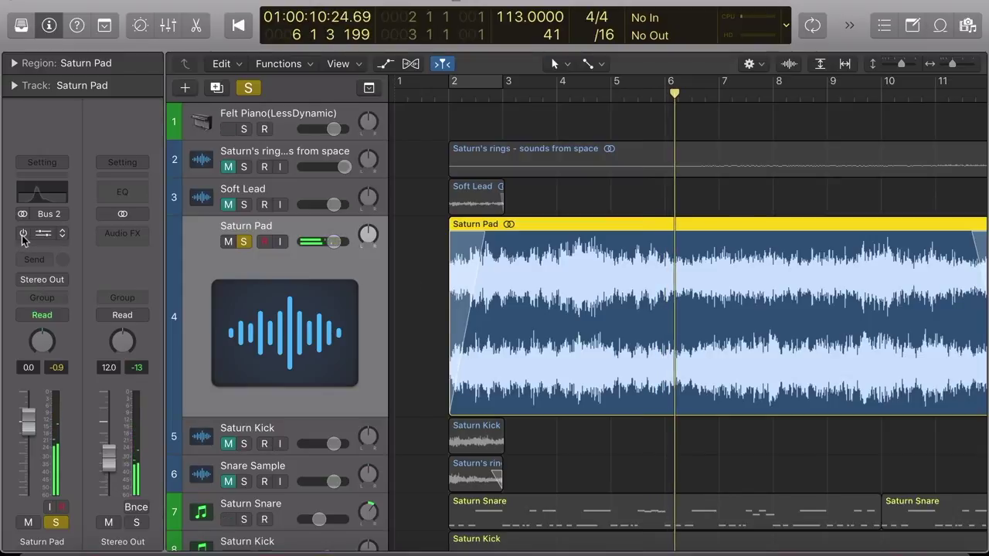
key(shift+space)
click(434, 268)
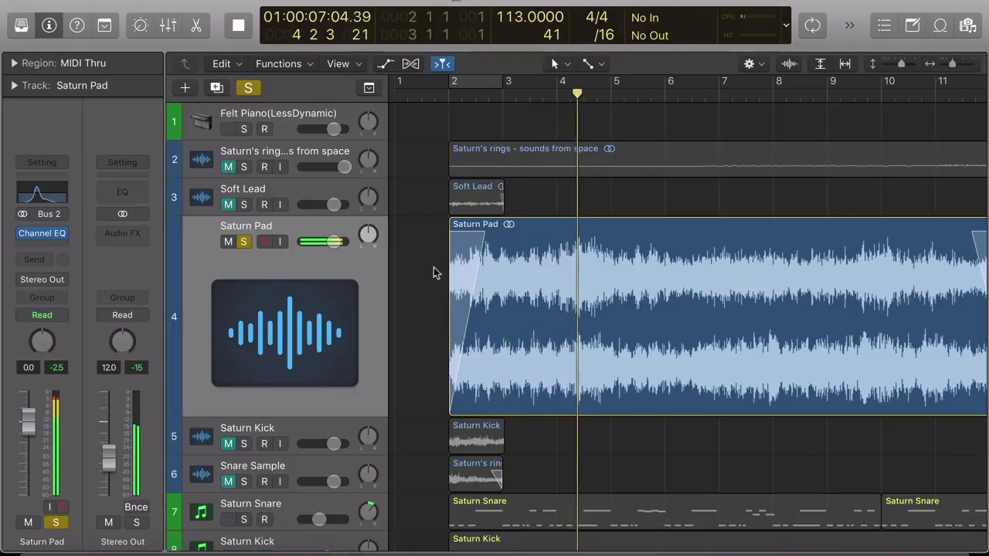
scroll(430, 274, down, 1)
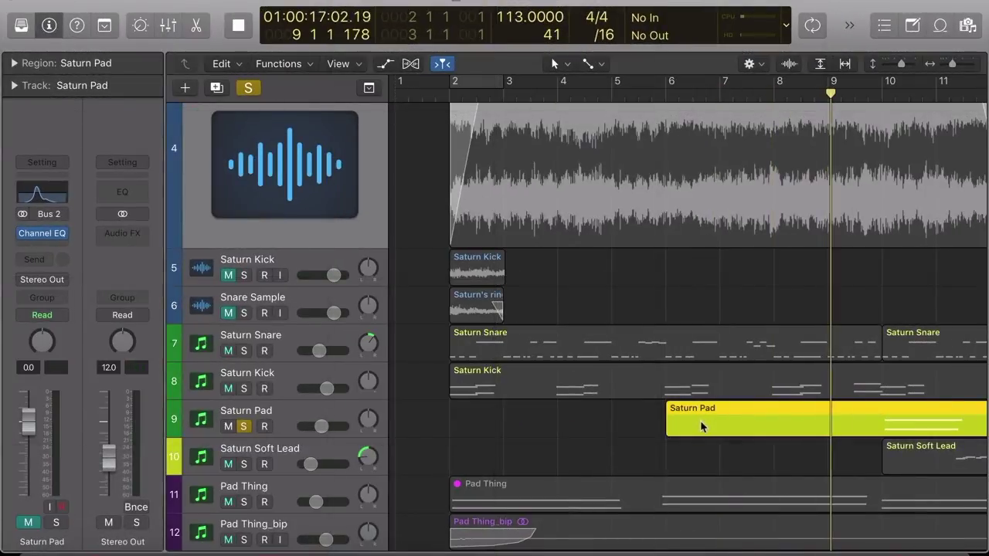
Step: Zoom in on bars 4–11 of the arrangement while the soloed Saturn tracks play
key(super+Right)
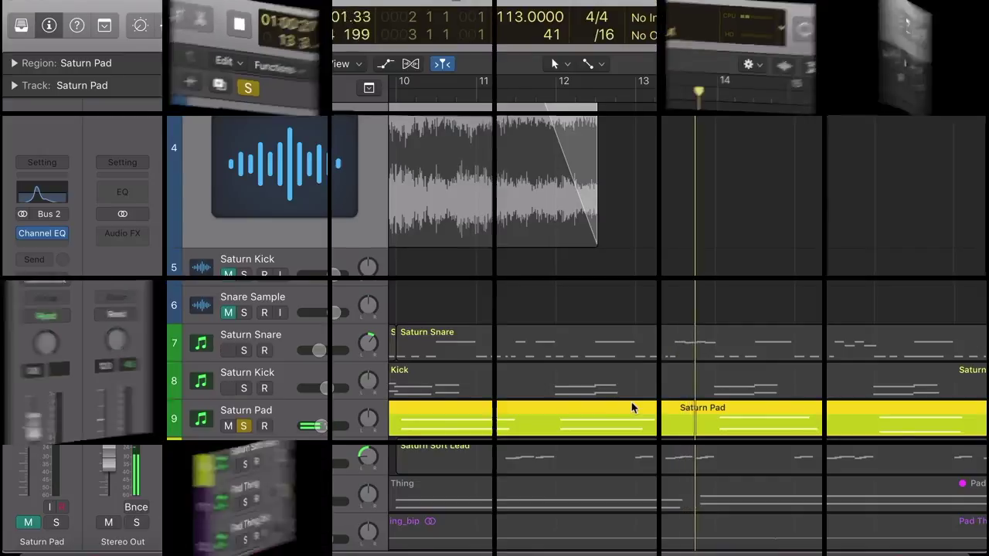
key(z)
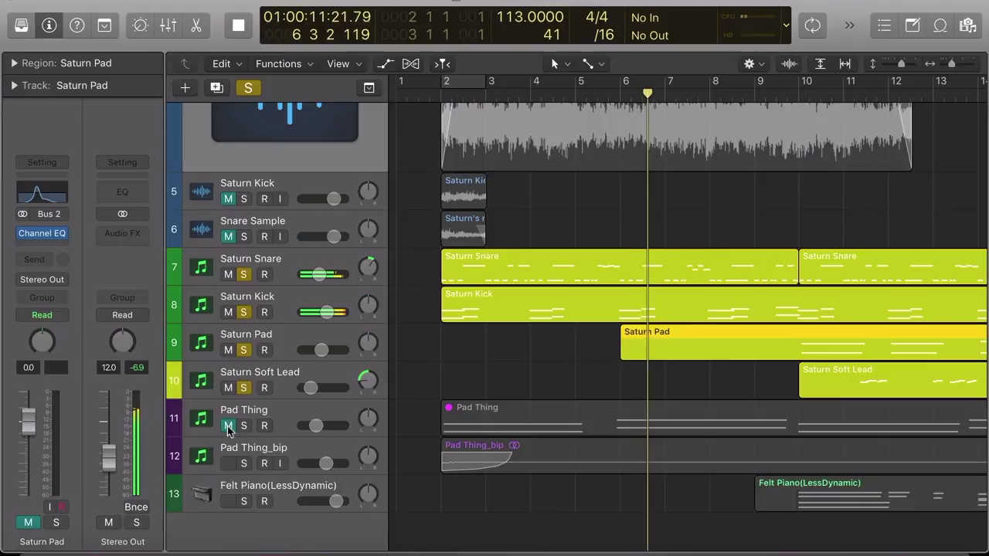
Step: Zoom out to bars 1–29, solo Pad Thing_bip and Felt Piano(LessDynamic), and play the full beat
key(super+Left)
key(super+Left)
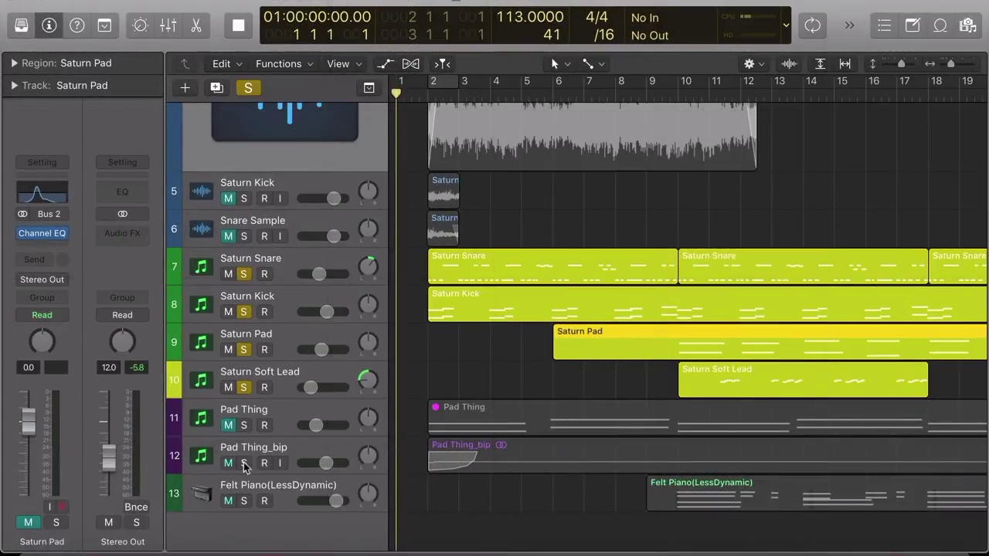
click(244, 464)
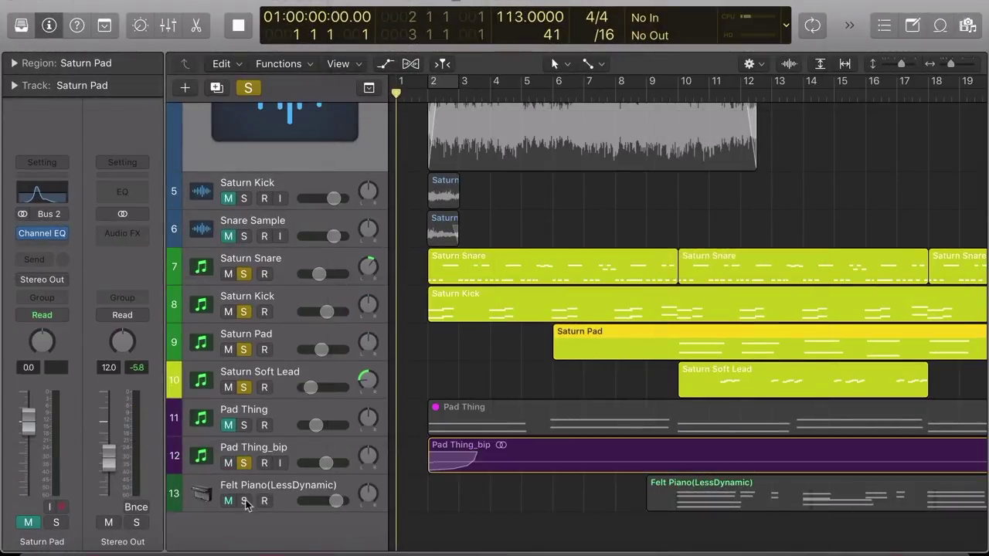
click(244, 501)
click(543, 492)
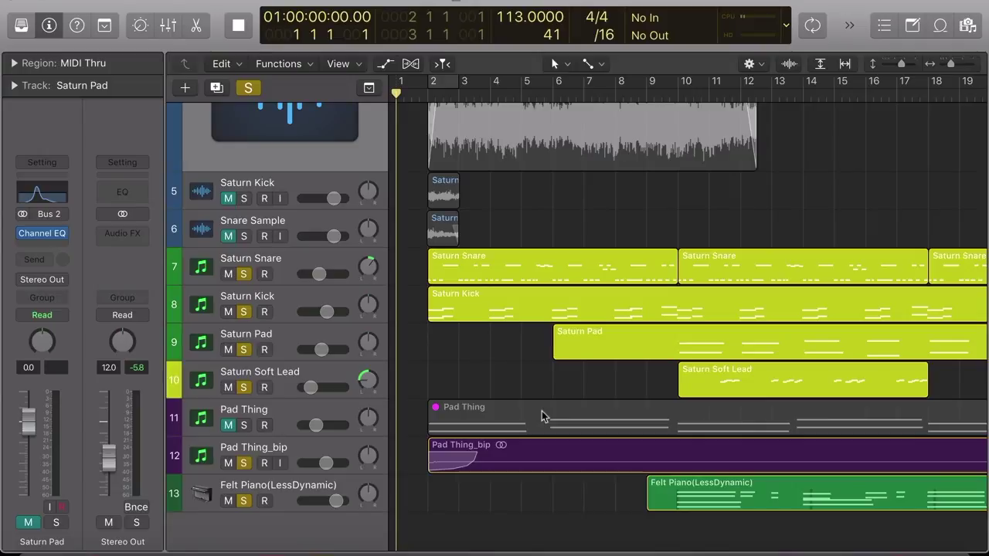
key(space)
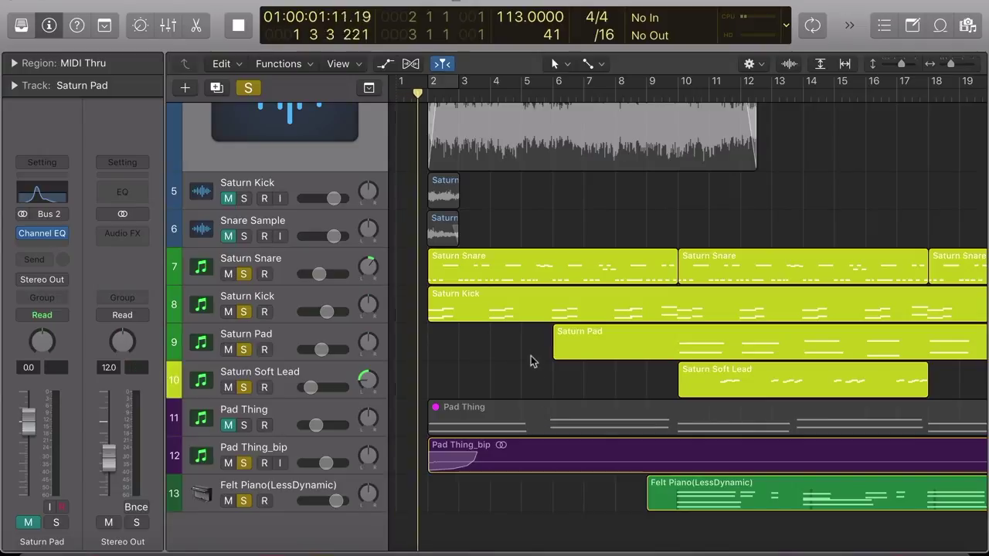